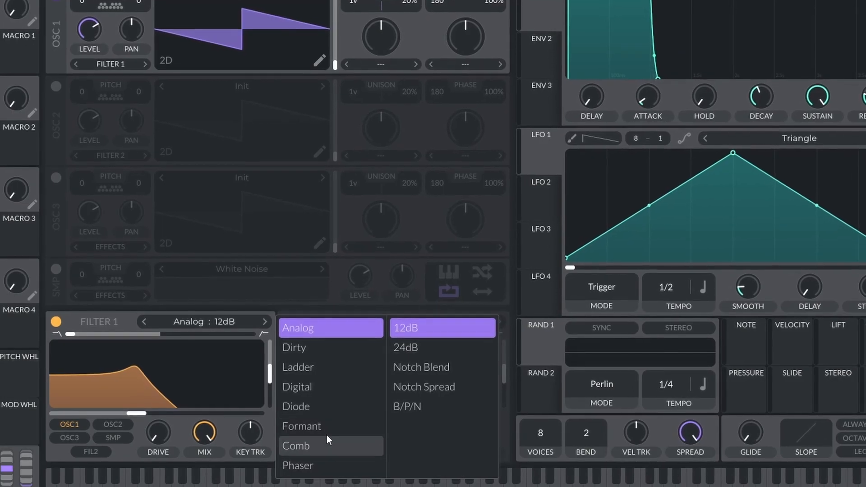
Set Filter 1 to the Phaser model with the Positive style, and move the mod wheel.
{"action": "left_click", "coordinate": [316, 426]}
{"action": "left_click", "coordinate": [427, 340]}
{"action": "left_click", "coordinate": [332, 462]}
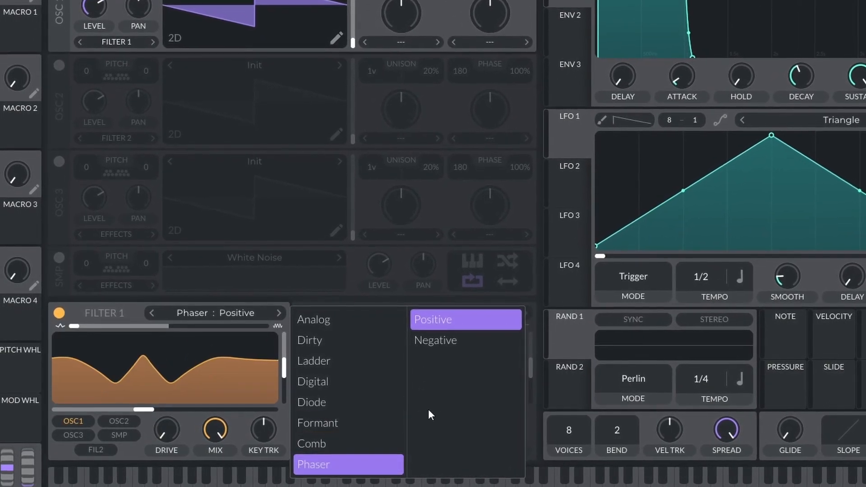
{"action": "left_click", "coordinate": [219, 320]}
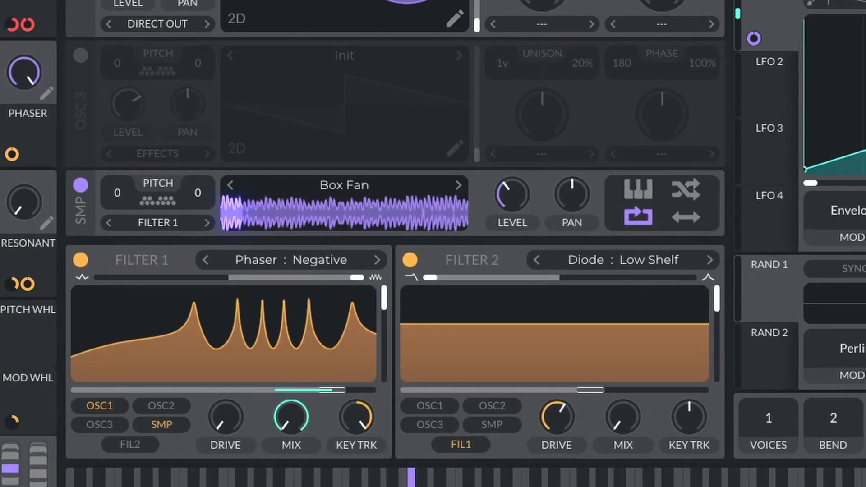
{"action": "mouse_move", "coordinate": [34, 478]}
{"action": "left_mouse_down"}
{"action": "mouse_move", "coordinate": [41, 426]}
{"action": "mouse_move", "coordinate": [43, 479]}
{"action": "left_mouse_up"}
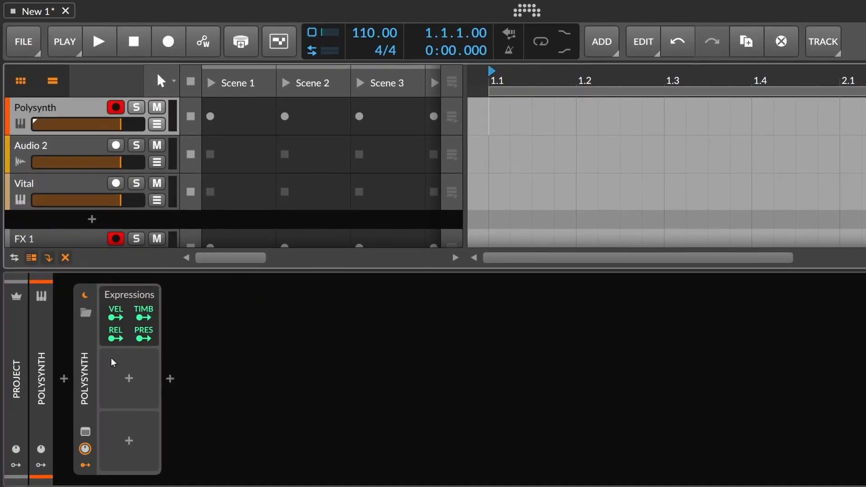
Insert an EQ+ on the Polysynth track and shape five bell bands, alternately boosted and cut, the fifth at 1.60 kHz and +7.4 dB.
{"action": "type", "text": "eq"}
{"action": "key", "text": "Return"}
{"action": "left_click_drag", "start_coordinate": [351, 381], "coordinate": [312, 326]}
{"action": "left_click_drag", "start_coordinate": [350, 380], "coordinate": [351, 427]}
{"action": "left_click_drag", "start_coordinate": [383, 381], "coordinate": [383, 326]}
{"action": "left_click_drag", "start_coordinate": [425, 373], "coordinate": [425, 427]}
{"action": "left_click_drag", "start_coordinate": [463, 372], "coordinate": [463, 320]}
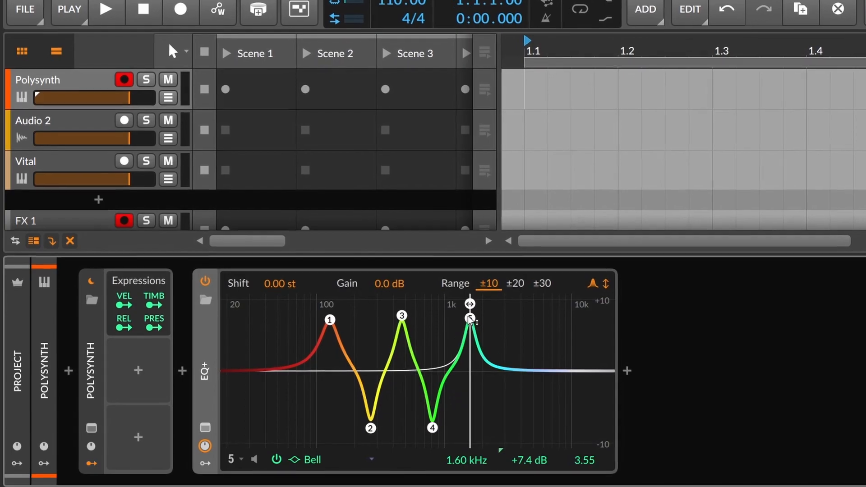
Shift all EQ+ bands slightly, and insert a Delay-2 device after the EQ+.
{"action": "left_click_drag", "start_coordinate": [282, 280], "coordinate": [290, 284]}
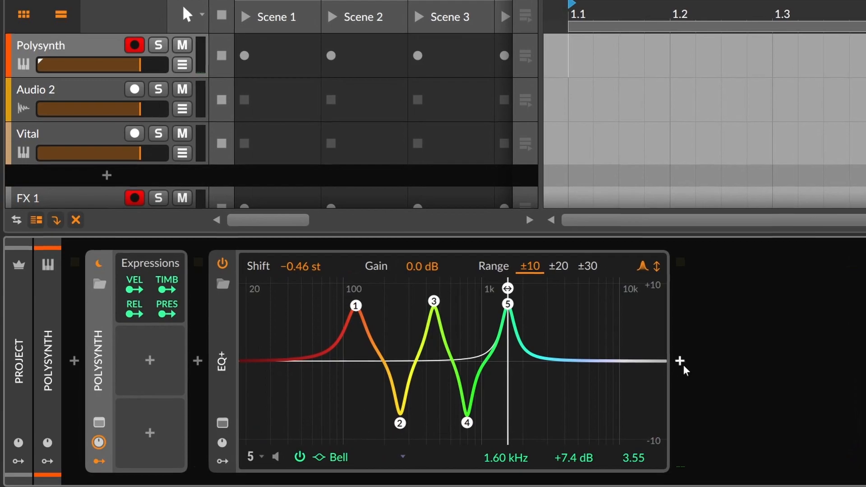
{"action": "left_click", "coordinate": [680, 361]}
{"action": "double_click", "coordinate": [580, 86]}
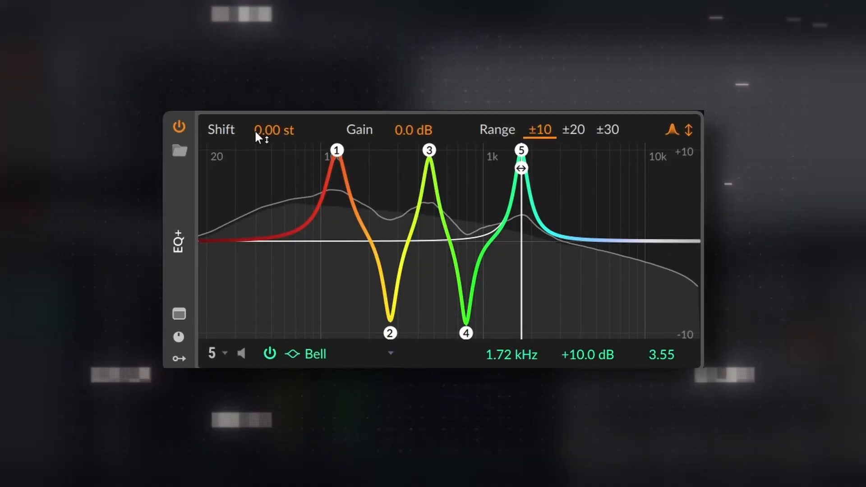
Sweep the EQ+ Shift value to move all bands together, and sweep the global Offset in Slice EQ.
{"action": "left_click_drag", "start_coordinate": [255, 135], "coordinate": [255, 90]}
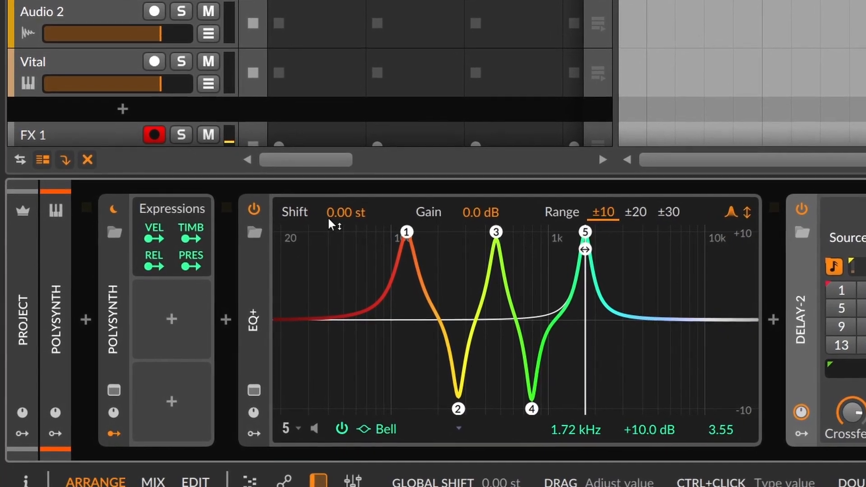
{"action": "left_click_drag", "start_coordinate": [334, 213], "coordinate": [333, 143]}
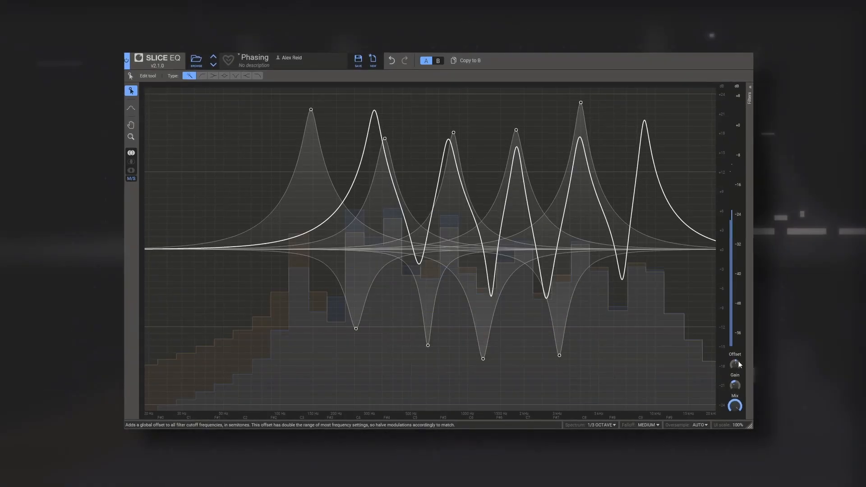
{"action": "left_click_drag", "start_coordinate": [739, 364], "coordinate": [749, 336]}
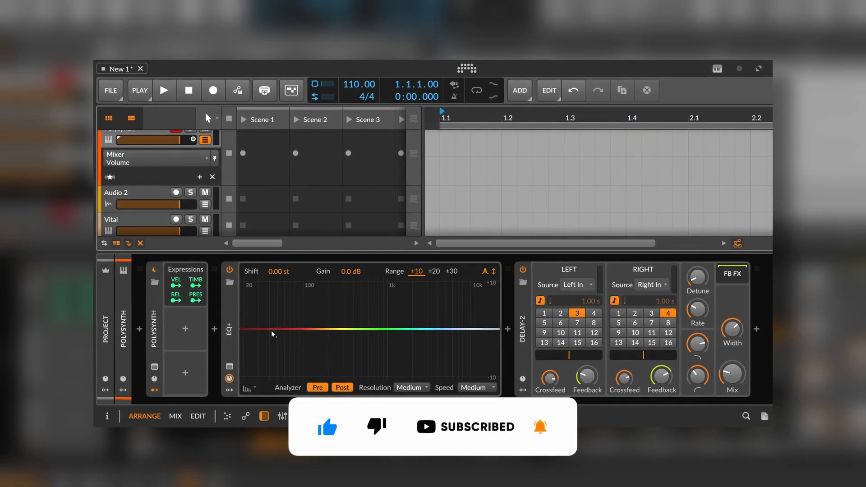
Add an EQ+ bell at 85.9 Hz with +7.6 dB gain, and automate its frequency from there up to 20.0 kHz.
{"action": "left_click_drag", "start_coordinate": [274, 306], "coordinate": [294, 302]}
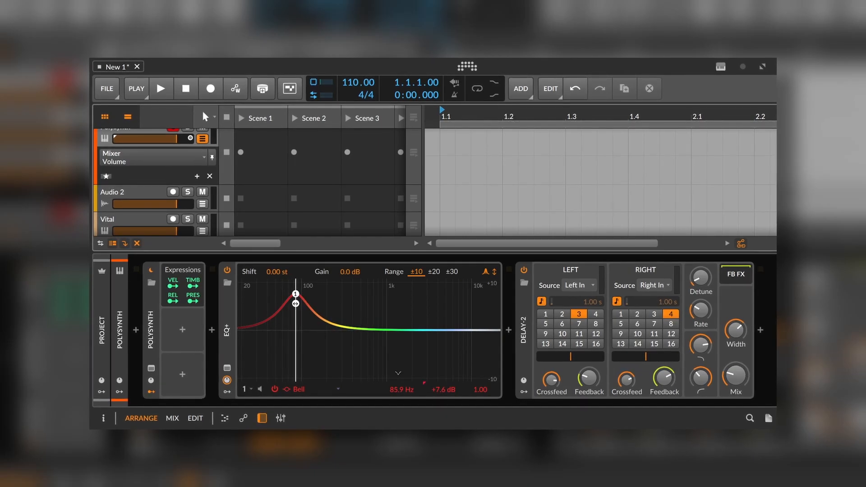
{"action": "left_click", "coordinate": [398, 393]}
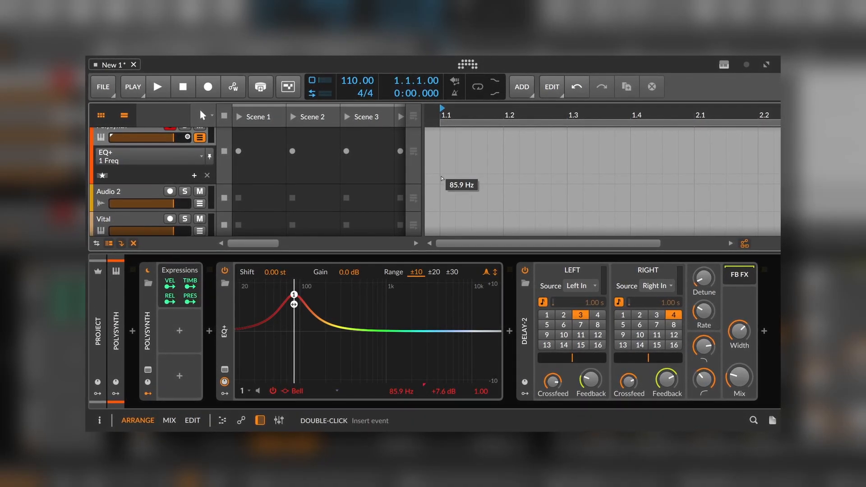
{"action": "double_click", "coordinate": [442, 174]}
{"action": "left_click_drag", "start_coordinate": [478, 171], "coordinate": [748, 146]}
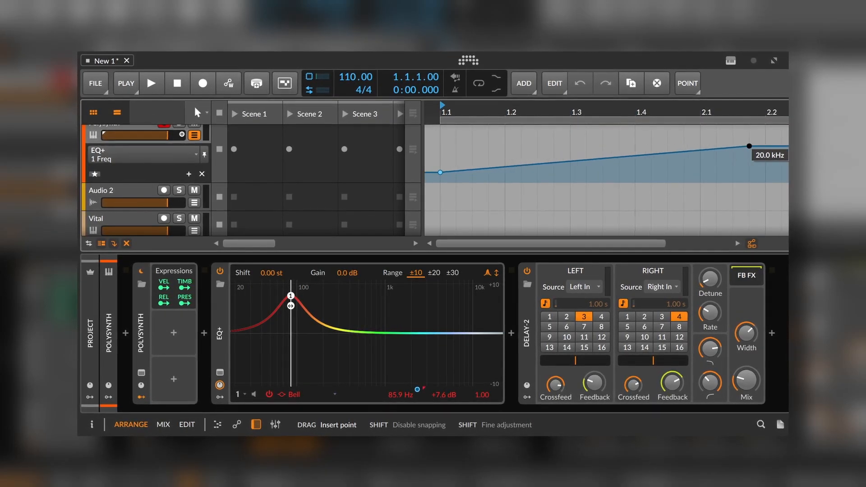
Play back the band 1 frequency automation and adjust its points on the timeline.
{"action": "key", "text": "space"}
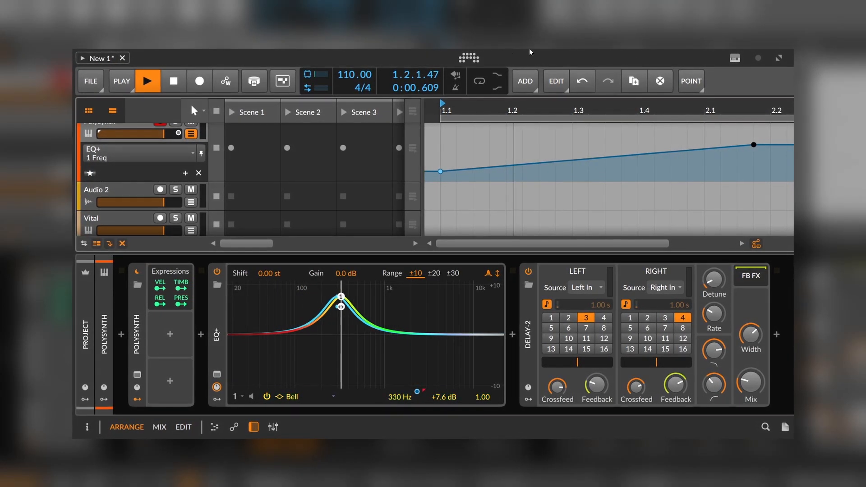
{"action": "left_click_drag", "start_coordinate": [727, 121], "coordinate": [595, 145]}
{"action": "key", "text": "space"}
{"action": "left_click_drag", "start_coordinate": [502, 143], "coordinate": [544, 143]}
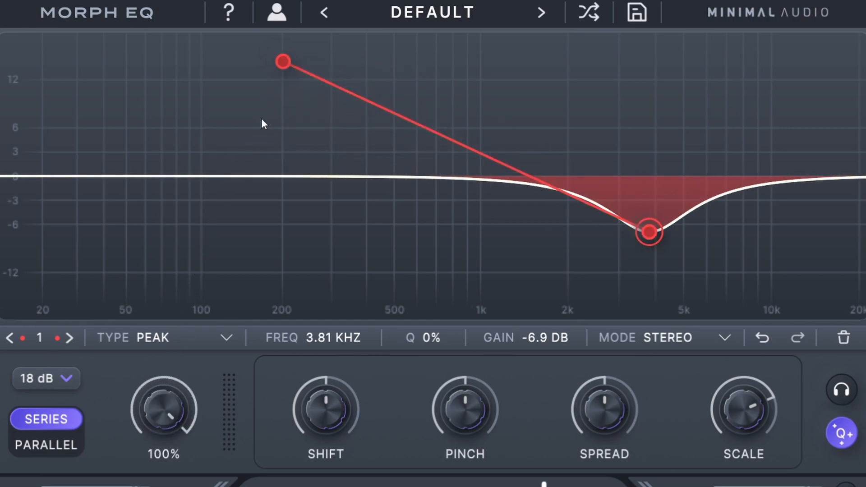
Reset the Morph EQ's Morph amount to 0% and sweep it to move the red band along its path.
{"action": "double_click", "coordinate": [161, 406]}
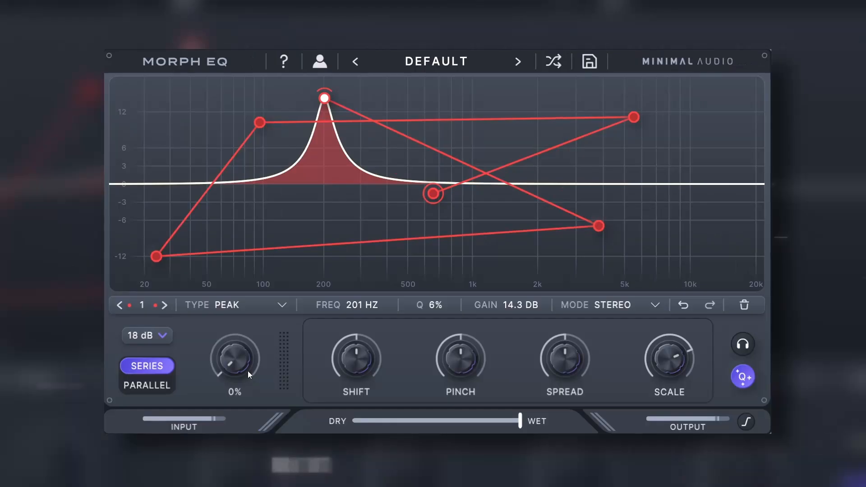
{"action": "left_click_drag", "start_coordinate": [241, 372], "coordinate": [312, 185]}
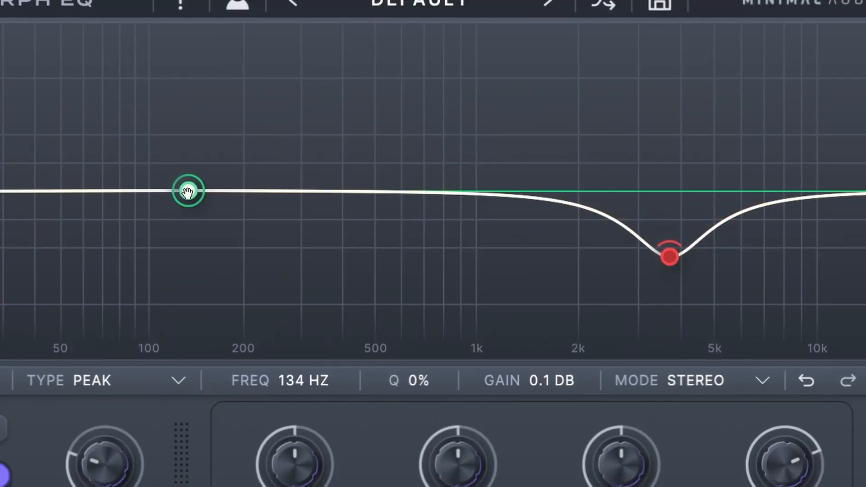
Place the green band at 81.6 Hz and -5.0 dB, and add five zigzagging points to its morph path toward the highs.
{"action": "left_click_drag", "start_coordinate": [188, 190], "coordinate": [124, 237]}
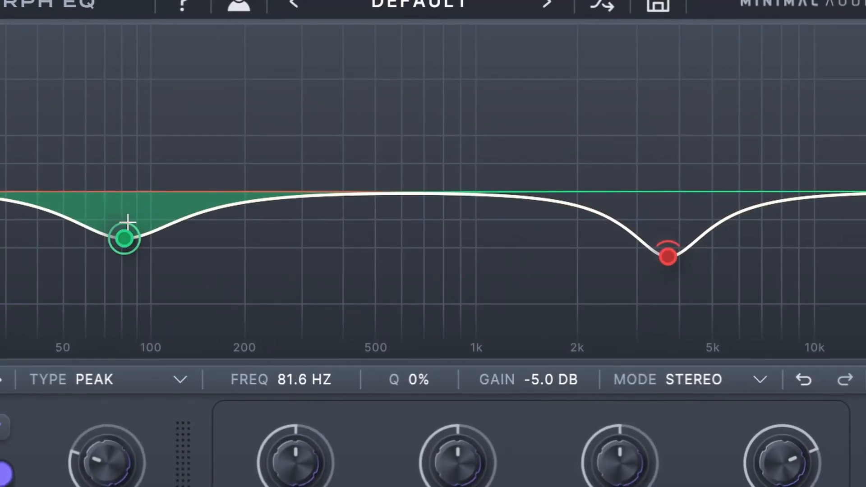
{"action": "left_click", "coordinate": [264, 53]}
{"action": "left_click", "coordinate": [333, 296]}
{"action": "left_click", "coordinate": [415, 52]}
{"action": "left_click", "coordinate": [528, 296]}
{"action": "left_click", "coordinate": [687, 72]}
Add a yellow band near 6 kHz with about 11 dB boost, and give its morph path three further points.
{"action": "double_click", "coordinate": [744, 44]}
{"action": "left_click_drag", "start_coordinate": [745, 45], "coordinate": [733, 95]}
{"action": "left_click", "coordinate": [411, 221]}
{"action": "left_click", "coordinate": [654, 34]}
{"action": "left_click", "coordinate": [720, 234]}
Add an orange band near 1.3 kHz with about 10 dB boost, and give its morph path three further points.
{"action": "double_click", "coordinate": [508, 103]}
{"action": "left_click", "coordinate": [80, 103]}
{"action": "left_click", "coordinate": [488, 255]}
{"action": "left_click", "coordinate": [627, 53]}
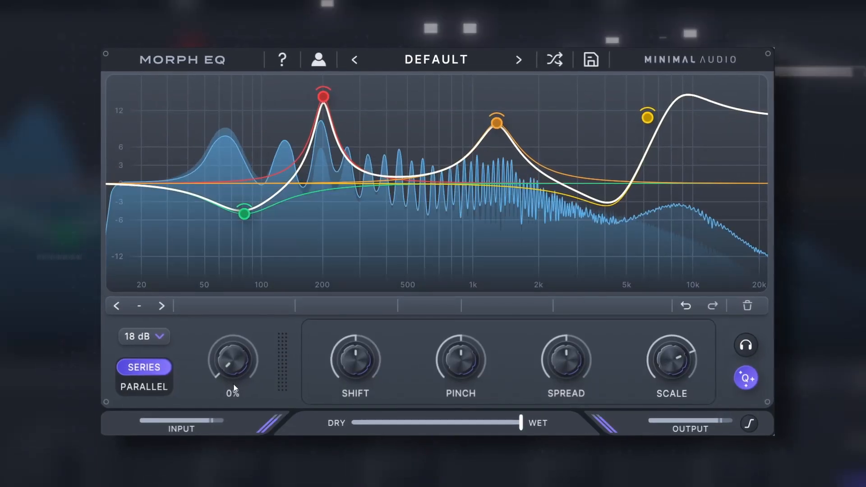
Sweep Morph from 0% to its maximum for all bands, and adjust the Shift, Pinch and Spread amounts.
{"action": "left_click_drag", "start_coordinate": [229, 364], "coordinate": [322, 93]}
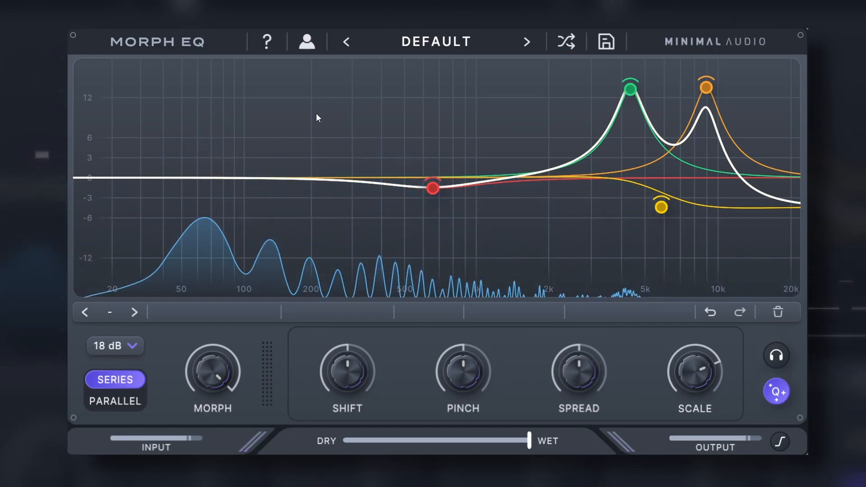
{"action": "mouse_move", "coordinate": [366, 386]}
{"action": "left_mouse_down"}
{"action": "mouse_move", "coordinate": [356, 413]}
{"action": "mouse_move", "coordinate": [371, 372]}
{"action": "left_mouse_up"}
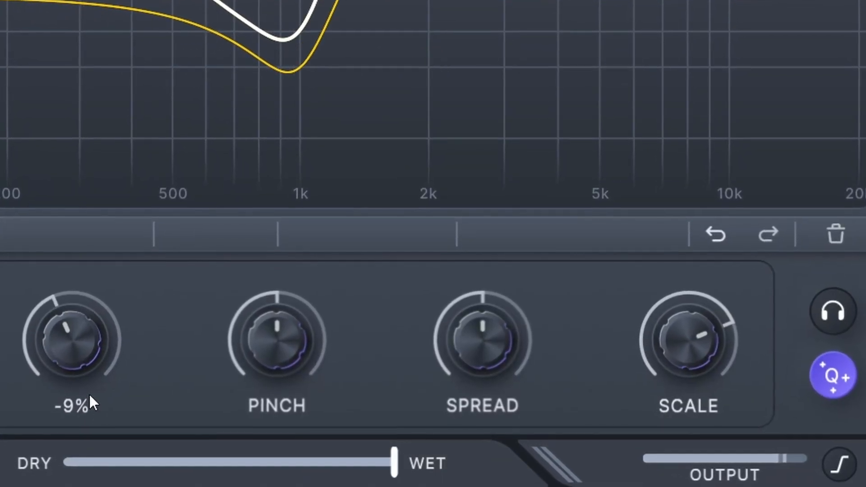
{"action": "left_click_drag", "start_coordinate": [110, 338], "coordinate": [109, 365]}
{"action": "left_click_drag", "start_coordinate": [283, 352], "coordinate": [283, 379]}
{"action": "left_click_drag", "start_coordinate": [474, 323], "coordinate": [458, 331]}
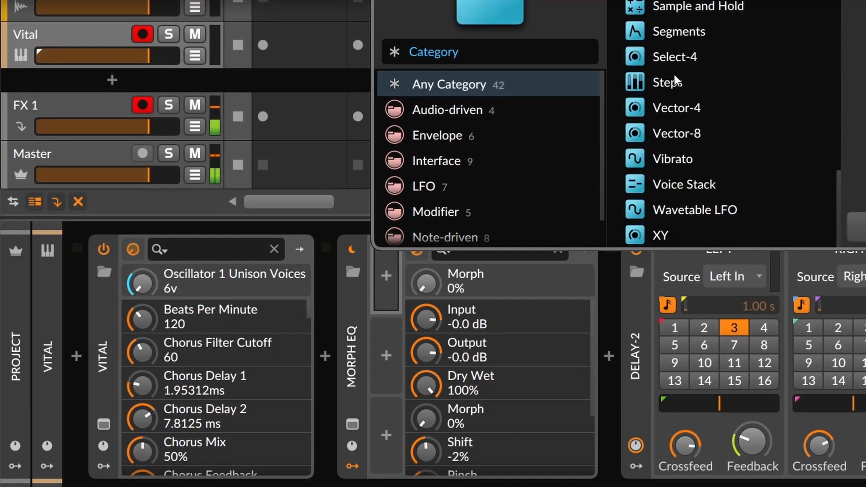
Add a Random modulator to the Morph EQ device and map it to the Morph parameter.
{"action": "scroll", "coordinate": [682, 81], "scroll_direction": "up", "scroll_amount": 5}
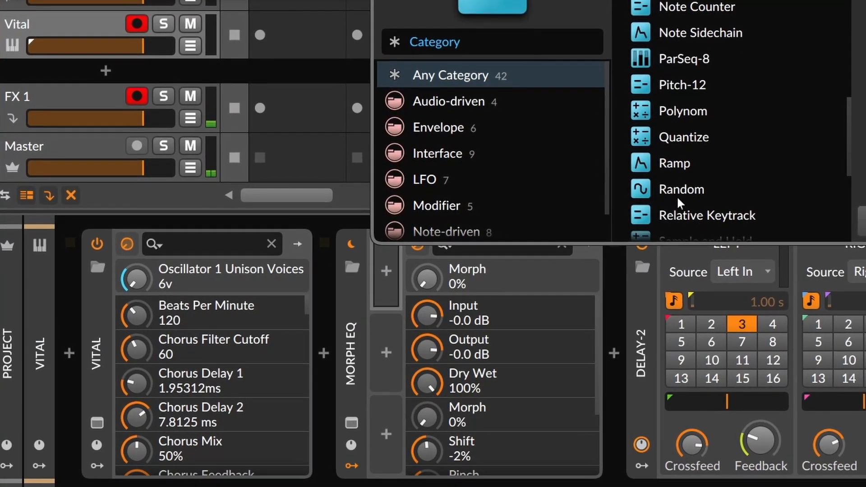
{"action": "double_click", "coordinate": [677, 194]}
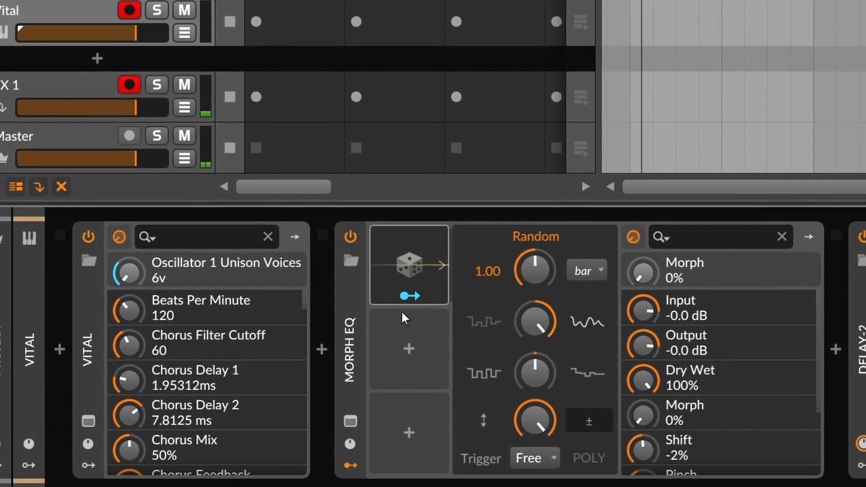
{"action": "left_click_drag", "start_coordinate": [648, 270], "coordinate": [649, 181]}
{"action": "left_click", "coordinate": [417, 295]}
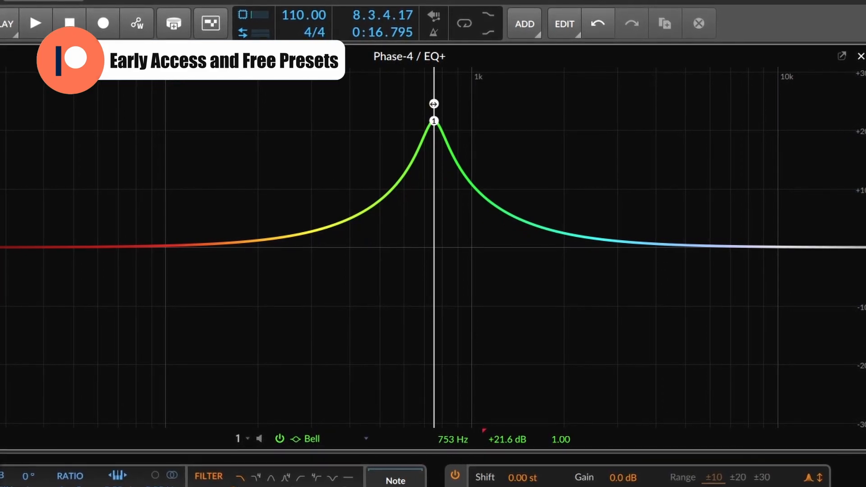
Narrow the 753 Hz bell in the Phase-4 track's EQ+ to a Q of 40.00 and raise its gain to about +30 dB.
{"action": "left_click_drag", "start_coordinate": [434, 102], "coordinate": [434, 70]}
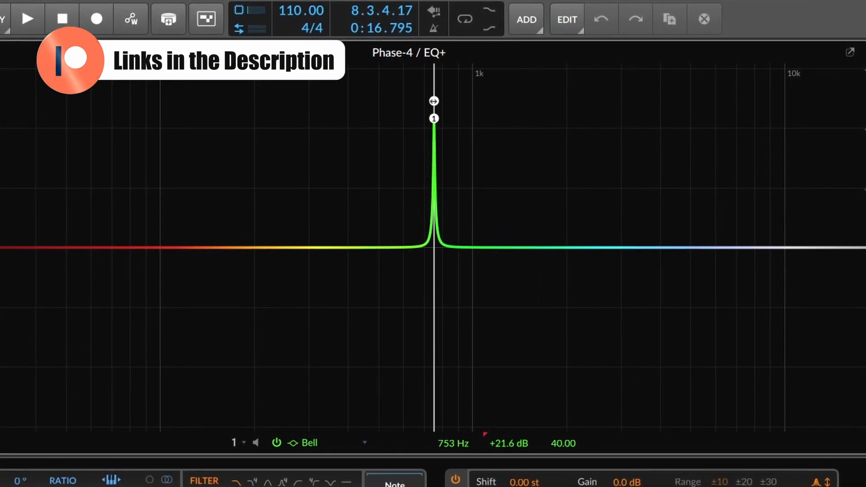
{"action": "left_click_drag", "start_coordinate": [434, 119], "coordinate": [435, 70]}
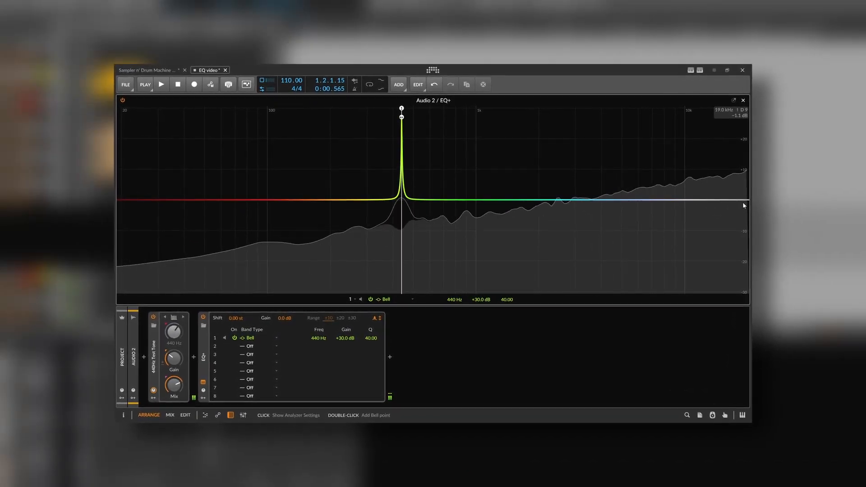
{"action": "left_click_drag", "start_coordinate": [745, 201], "coordinate": [449, 199]}
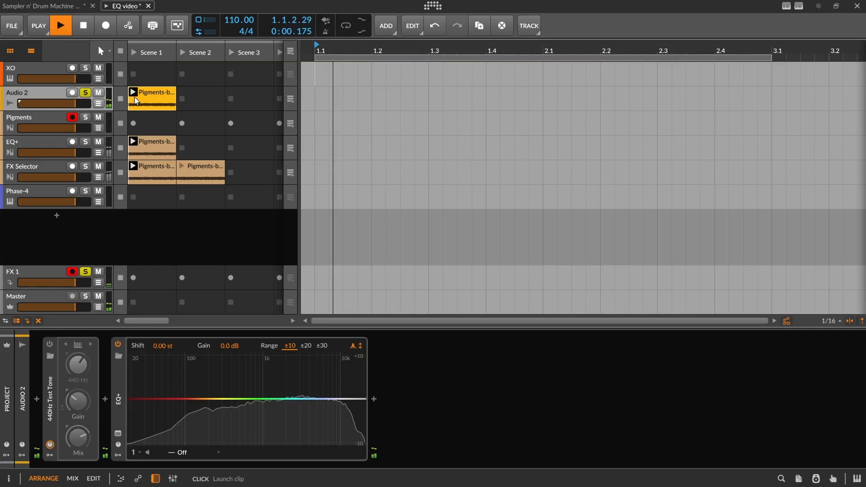
In the expanded EQ+ view of Audio 2, raise the narrow 355 Hz bell's frequency and increase the second bell's gain at 524 Hz.
{"action": "left_click", "coordinate": [118, 433]}
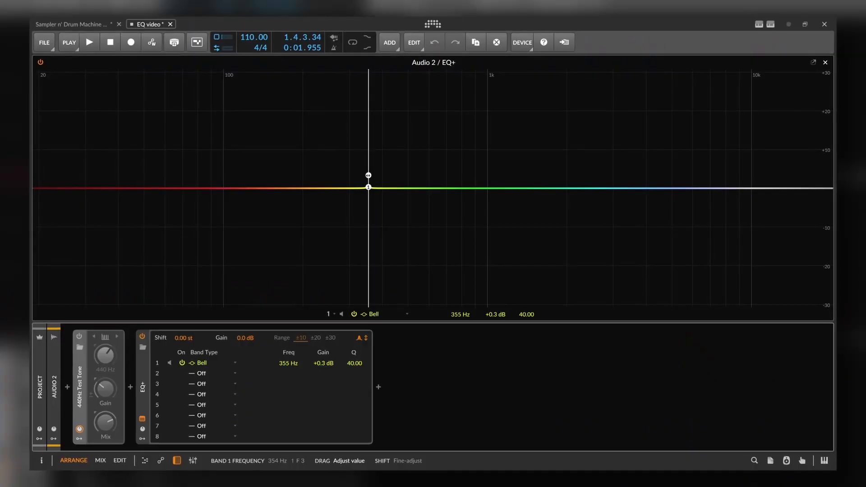
{"action": "left_click_drag", "start_coordinate": [369, 175], "coordinate": [413, 174]}
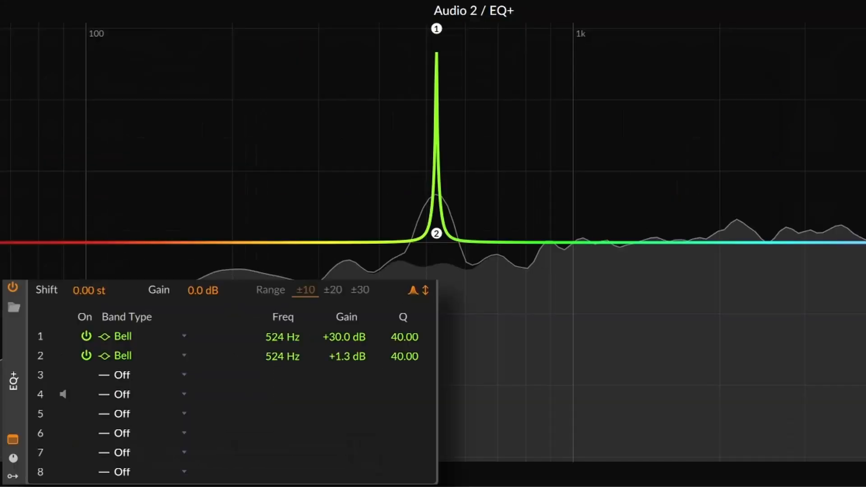
{"action": "left_click_drag", "start_coordinate": [437, 233], "coordinate": [436, 213]}
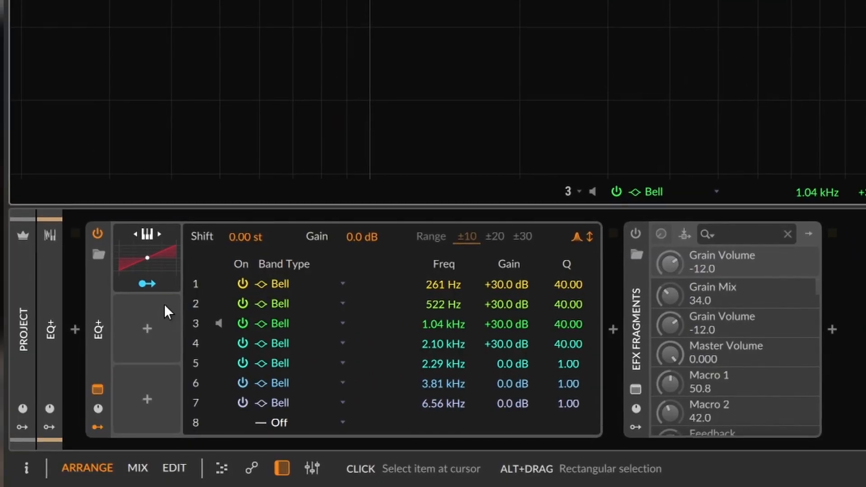
Examine which EQ+ parameters the keytrack modulator is routed to, and stop playback.
{"action": "left_click", "coordinate": [157, 285]}
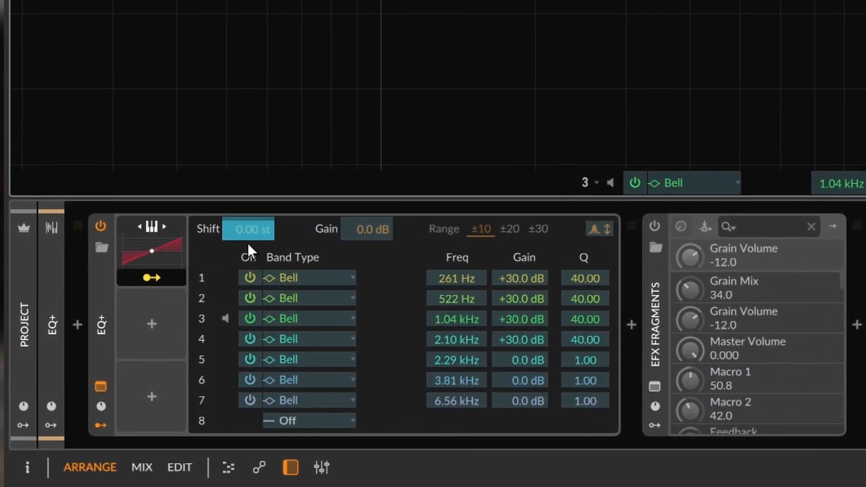
{"action": "key", "text": "Escape"}
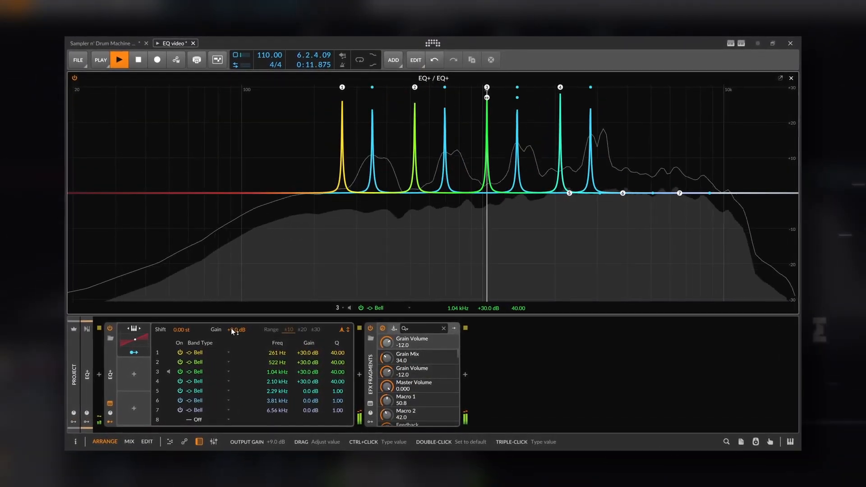
{"action": "key", "text": "space"}
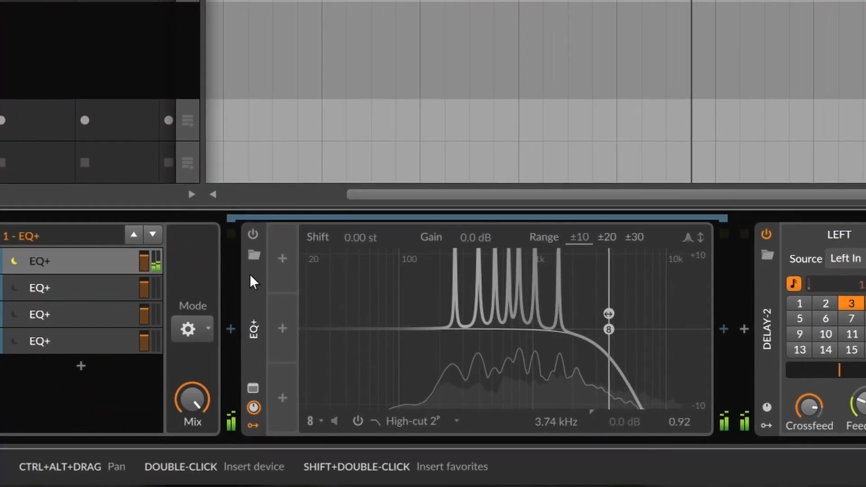
Enable the first layer's EQ+ and make the second, third and fourth EQ+ layers of the FX Selector active in turn.
{"action": "left_click", "coordinate": [249, 228]}
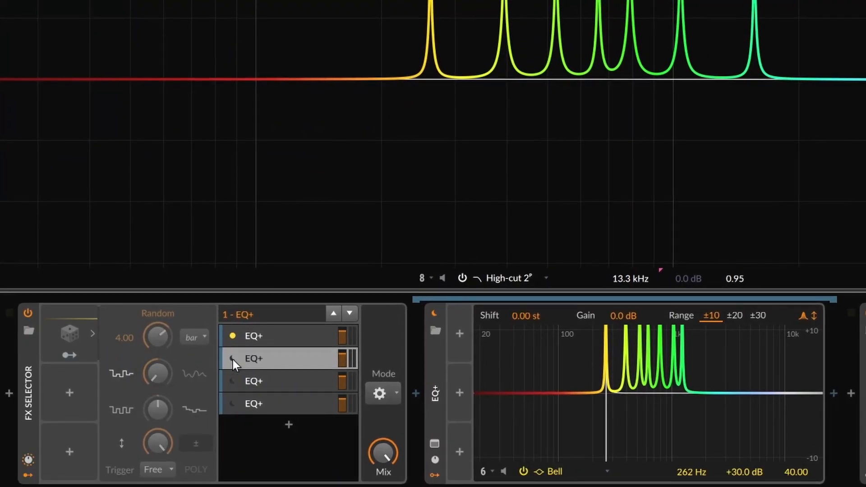
{"action": "left_click", "coordinate": [234, 359]}
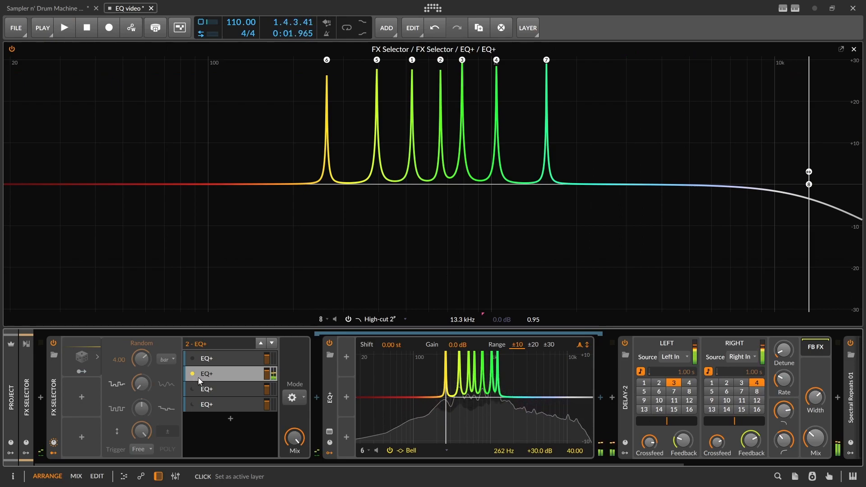
{"action": "left_click", "coordinate": [229, 390]}
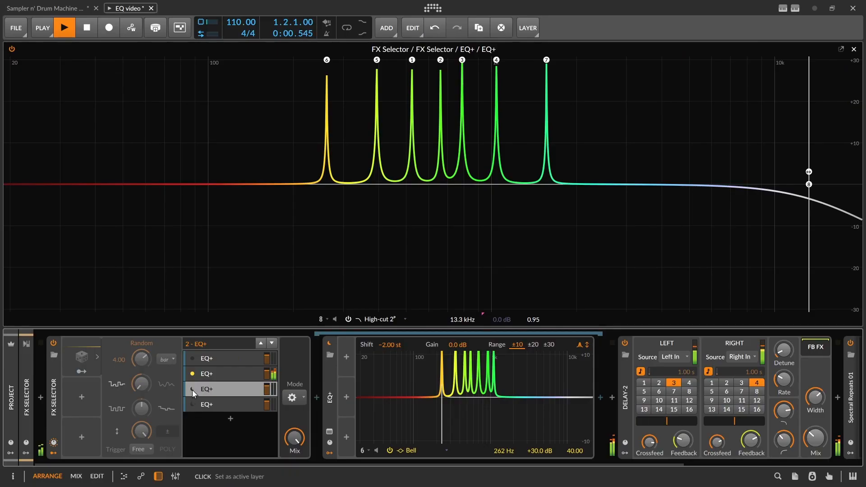
{"action": "left_click", "coordinate": [192, 390]}
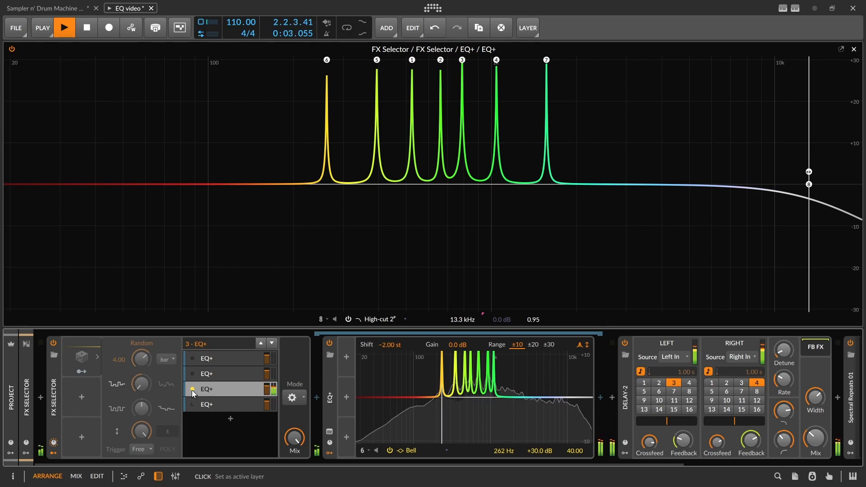
{"action": "left_click", "coordinate": [190, 408]}
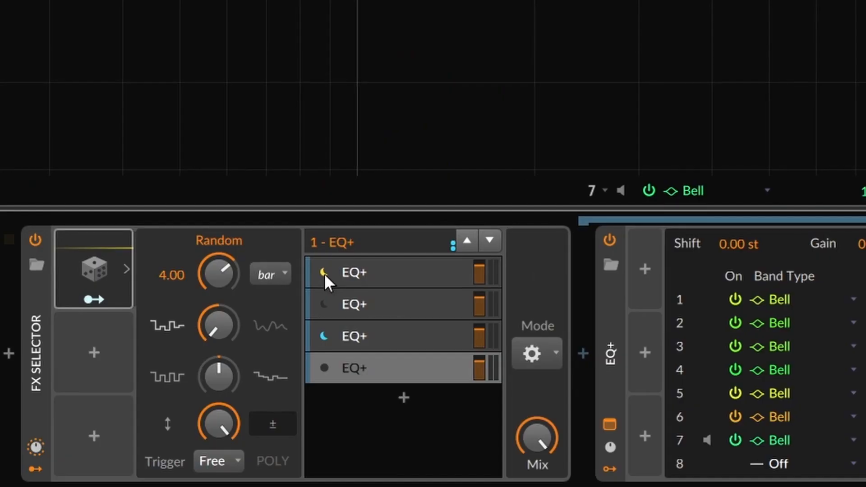
Leave the Random modulator's routing view in the FX Selector and collapse the modulator's settings.
{"action": "left_click", "coordinate": [96, 292]}
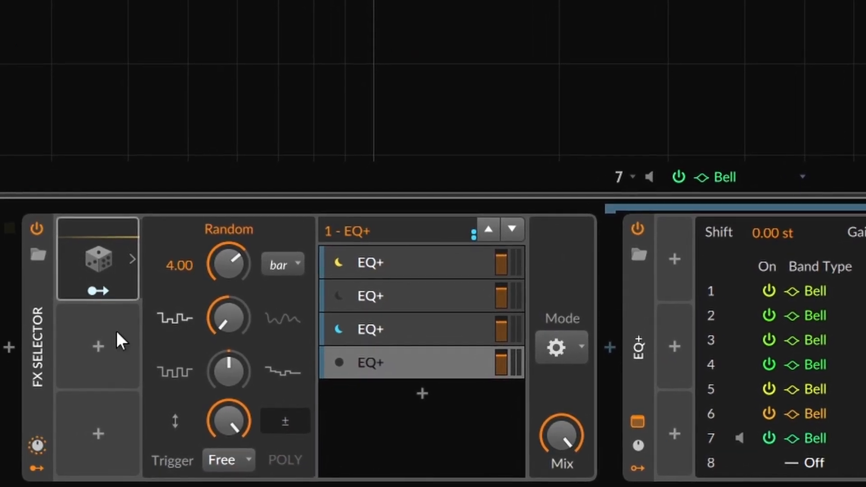
{"action": "left_click", "coordinate": [131, 262]}
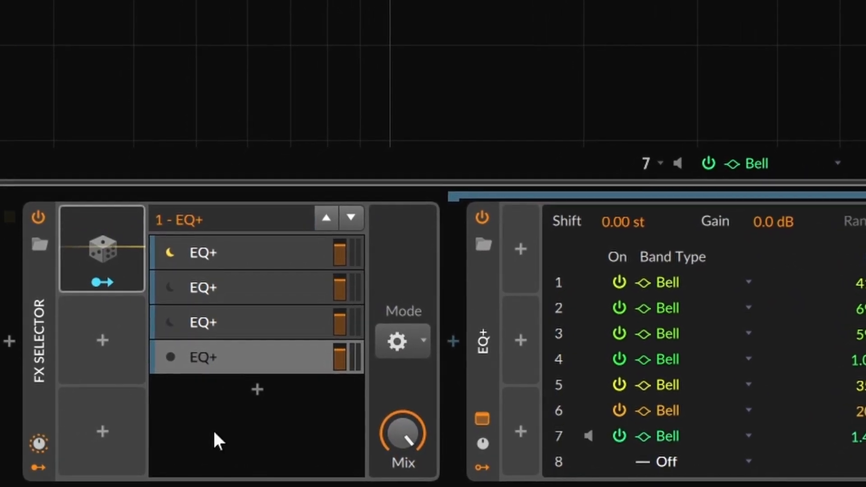